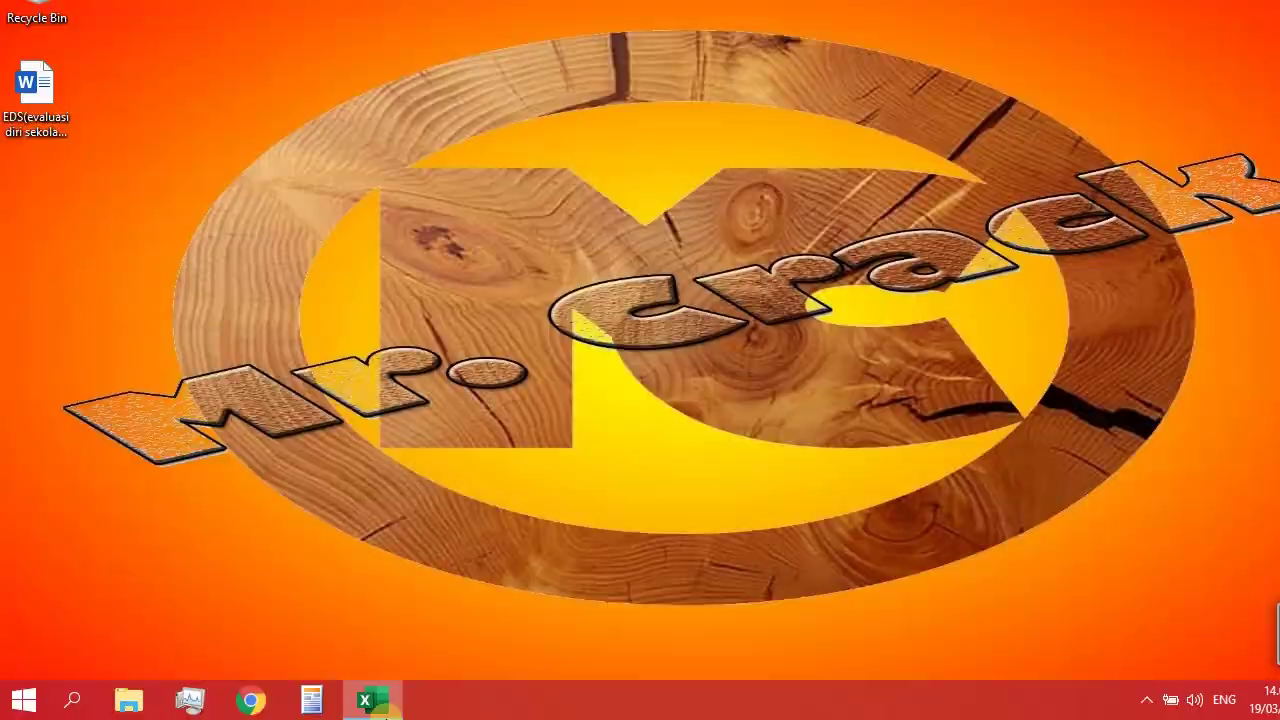
- Open a blank workbook and widen column A to fit long labels
click(386, 706)
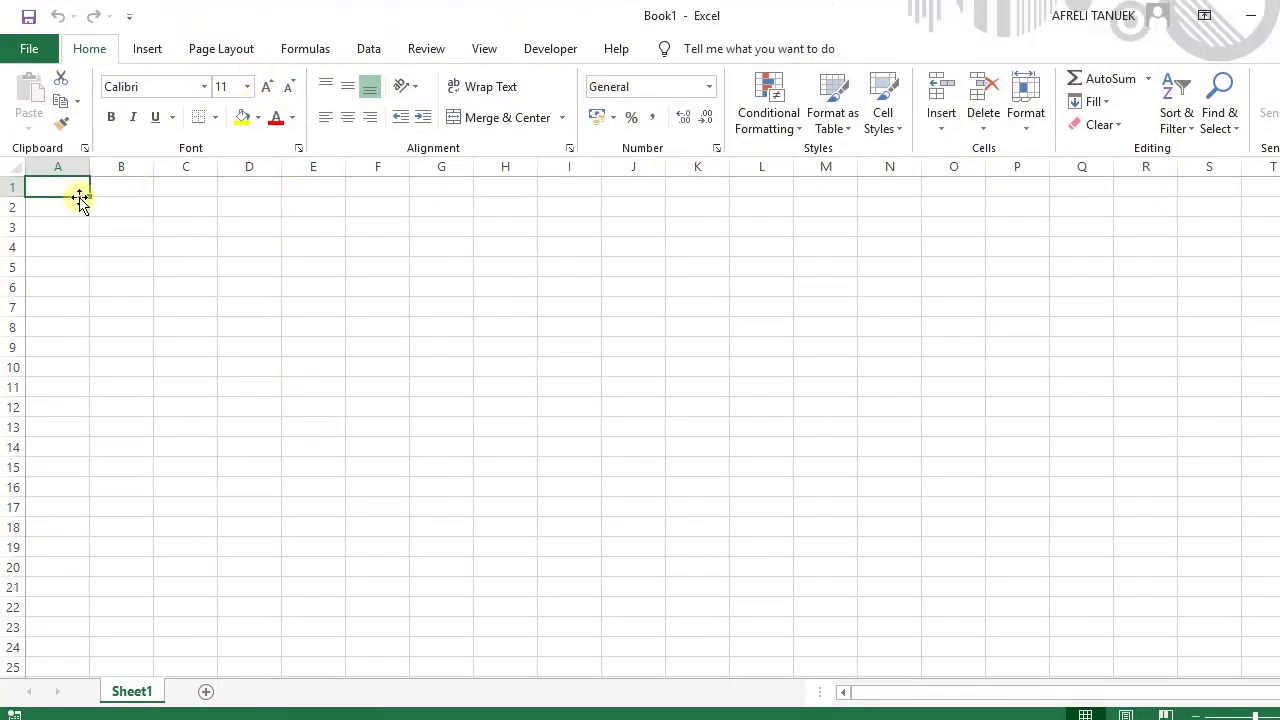
drag(89, 166, 185, 177)
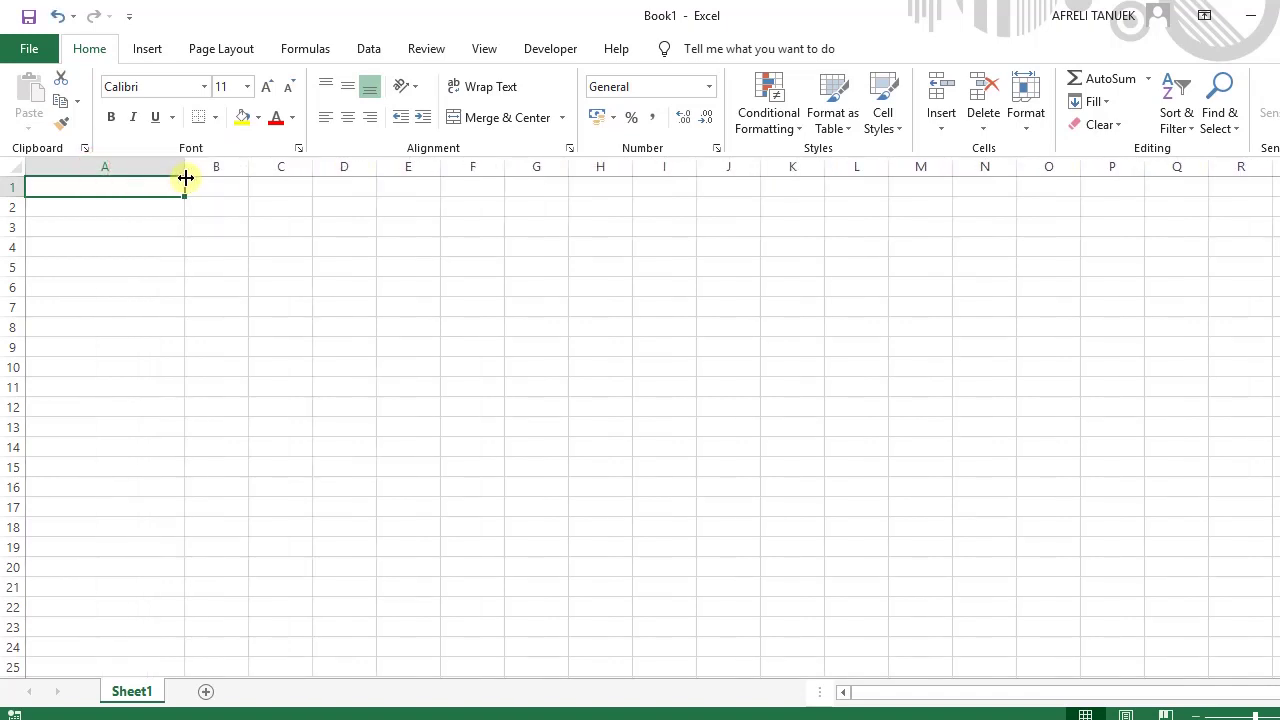
drag(186, 167, 195, 167)
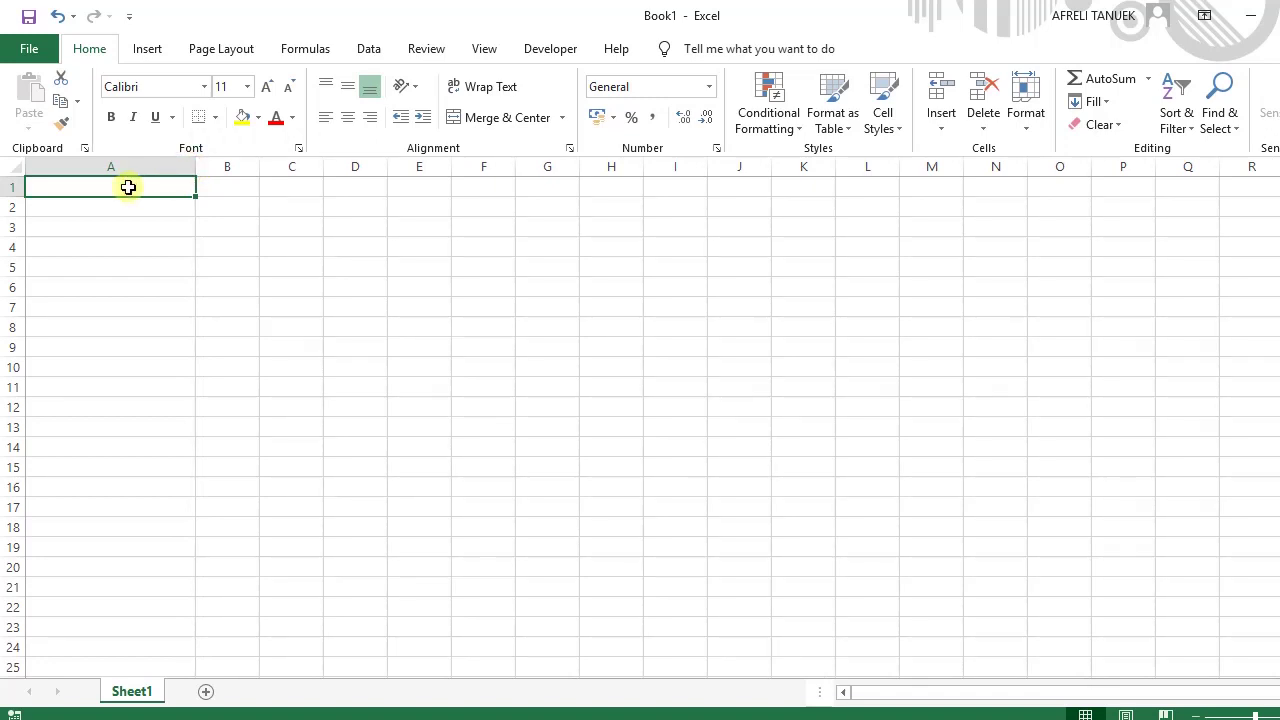
- Enter Nama Sekolah, Mata Pelajaran, Semseter and Tahun Ajaran in A1:A4
text(Nama)
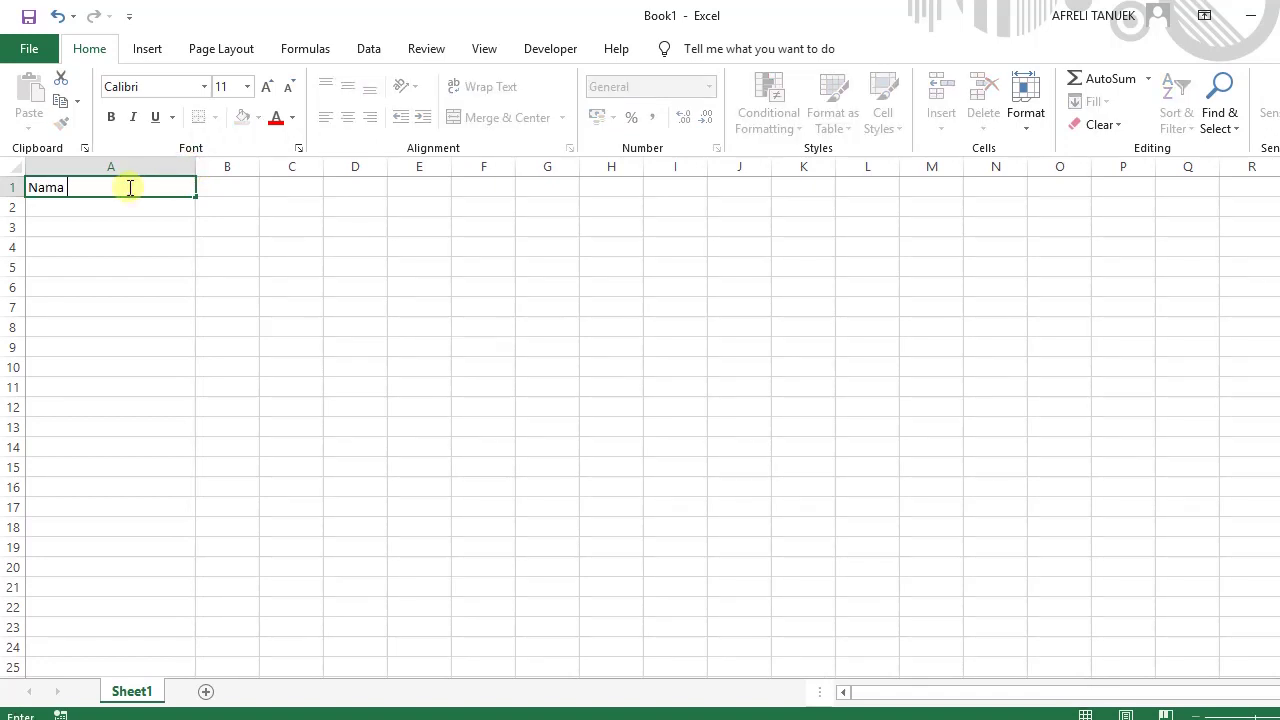
text( Sekolah)
key(Return)
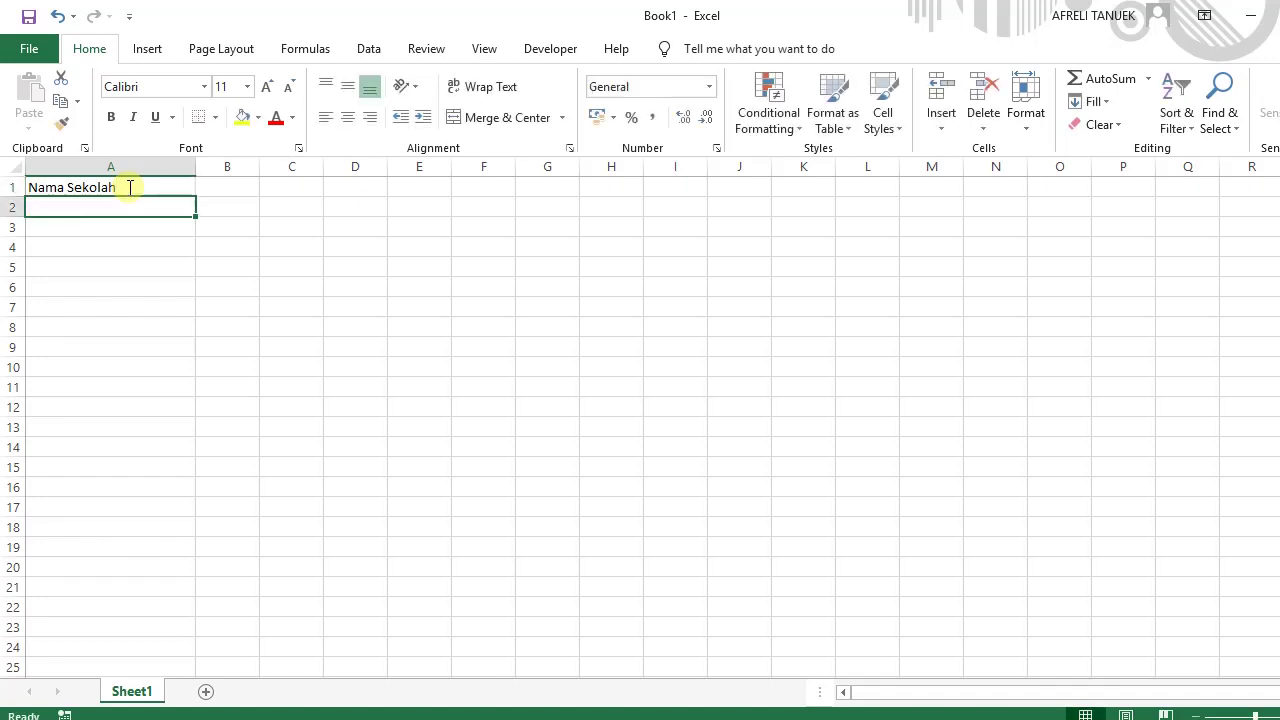
text(Mata)
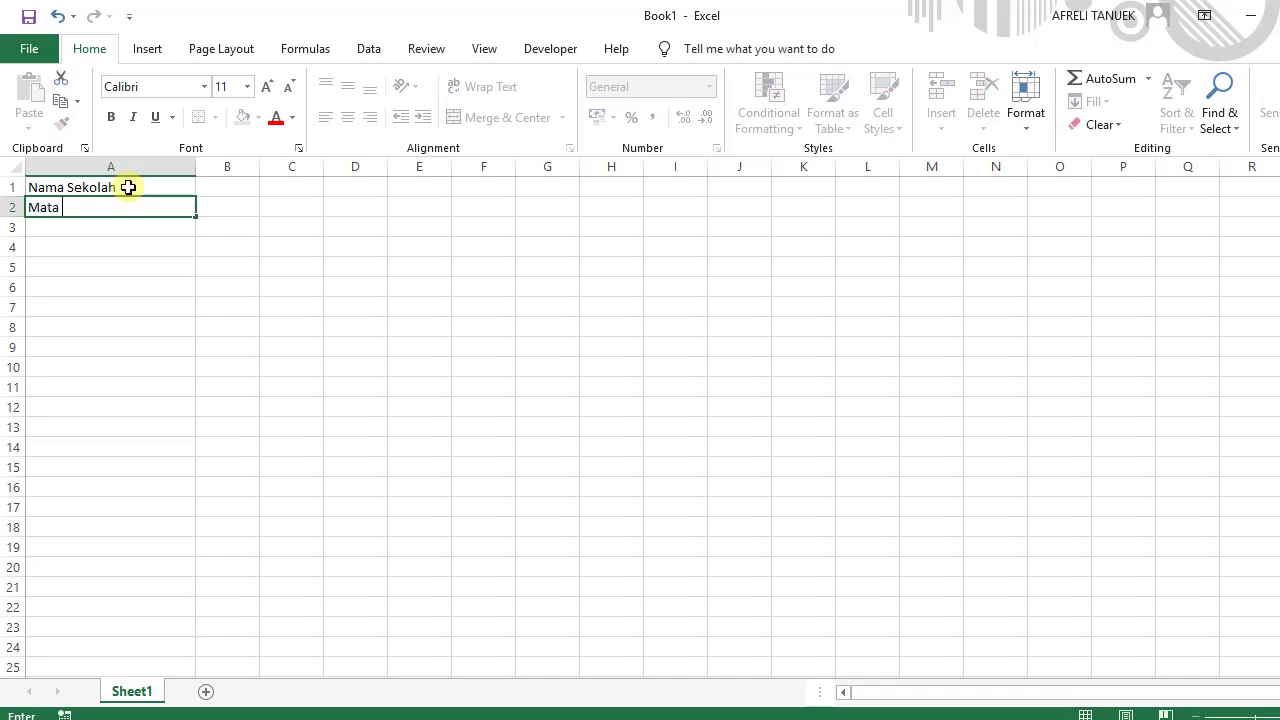
text(pelajaran)
key(BackSpace)
key(BackSpace)
key(BackSpace)
key(BackSpace)
key(BackSpace)
key(BackSpace)
key(BackSpace)
text(Pel)
text(ajawan)
key(BackSpace)
key(BackSpace)
key(BackSpace)
text(ran)
key(Return)
text(Sem)
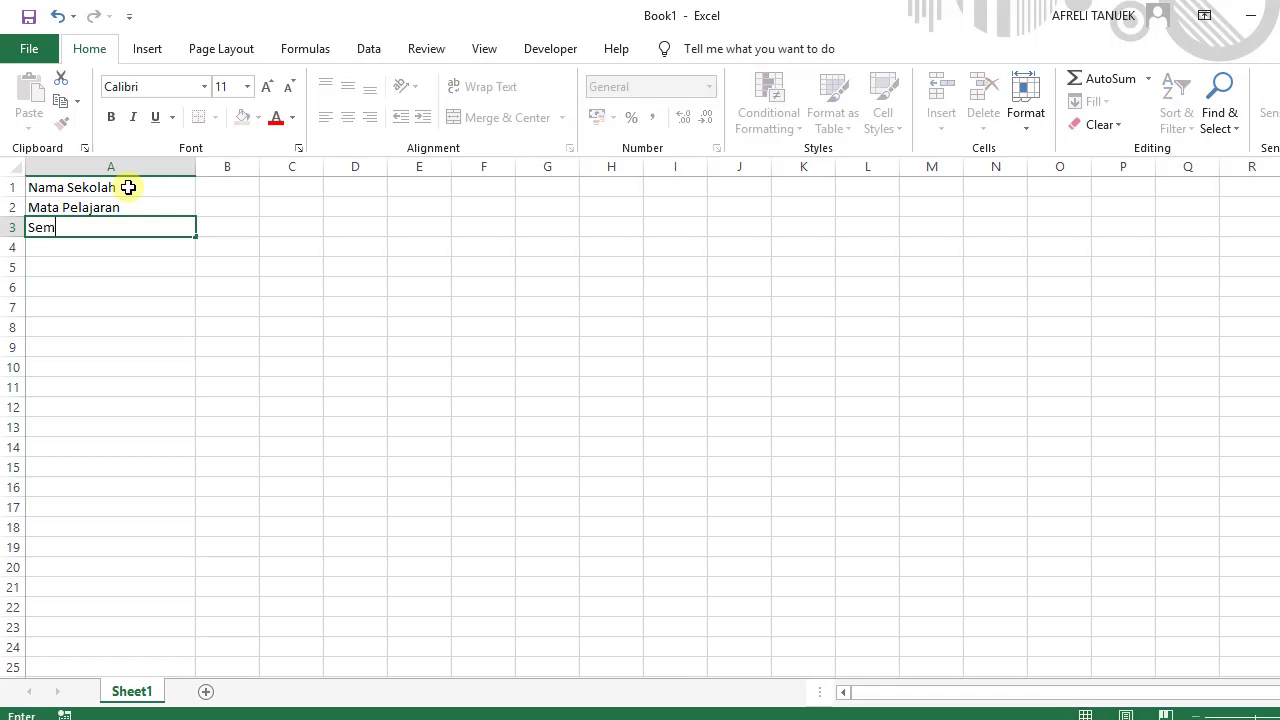
text(seter)
key(Return)
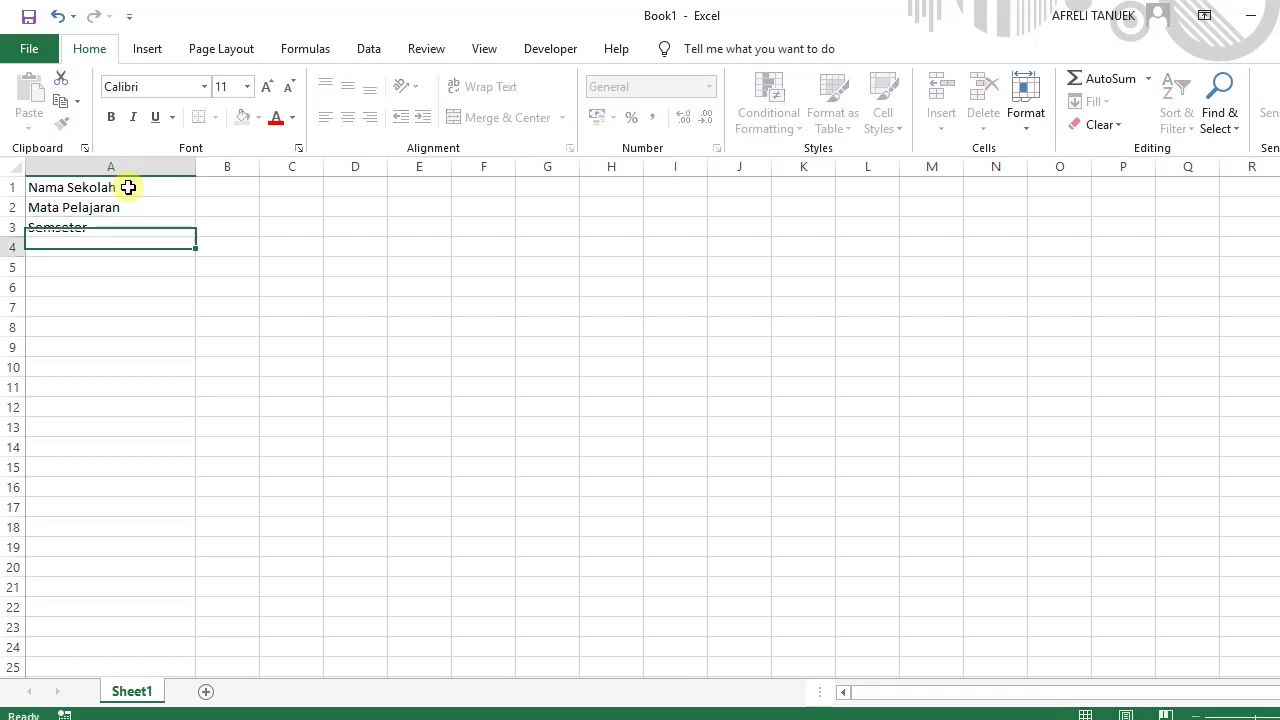
text(Tahun )
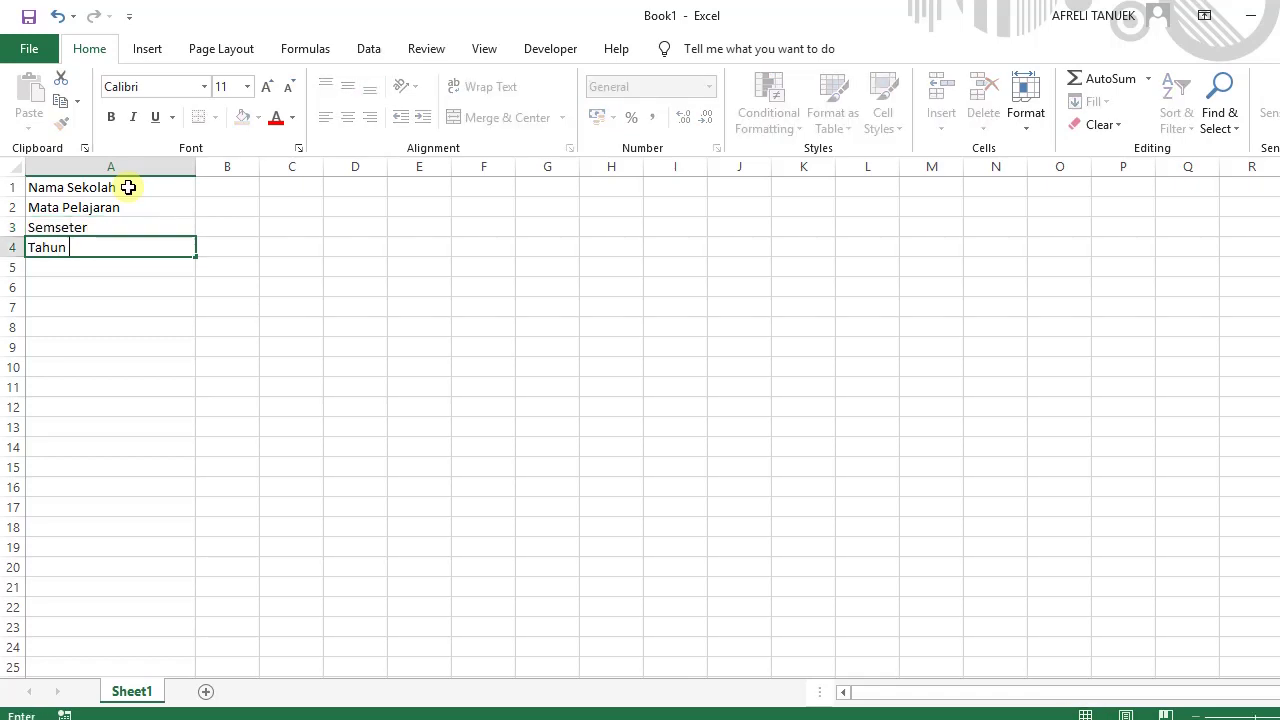
text(Ajaran)
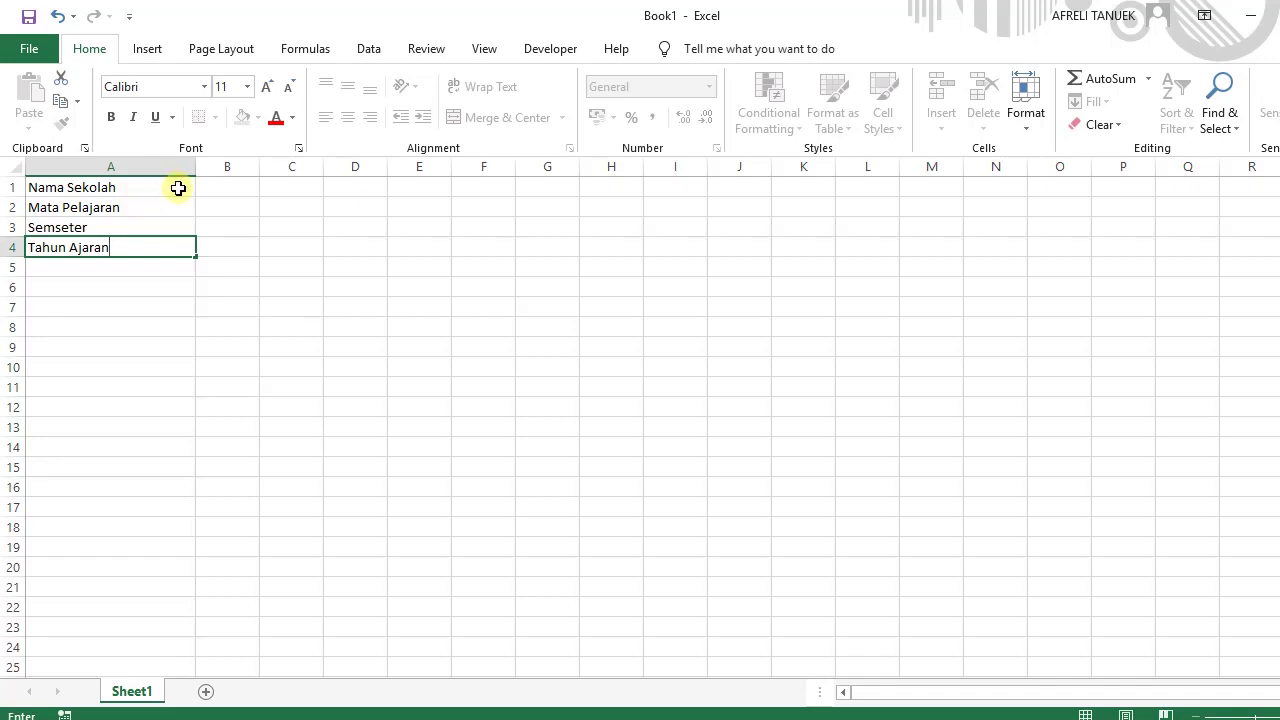
click(180, 188)
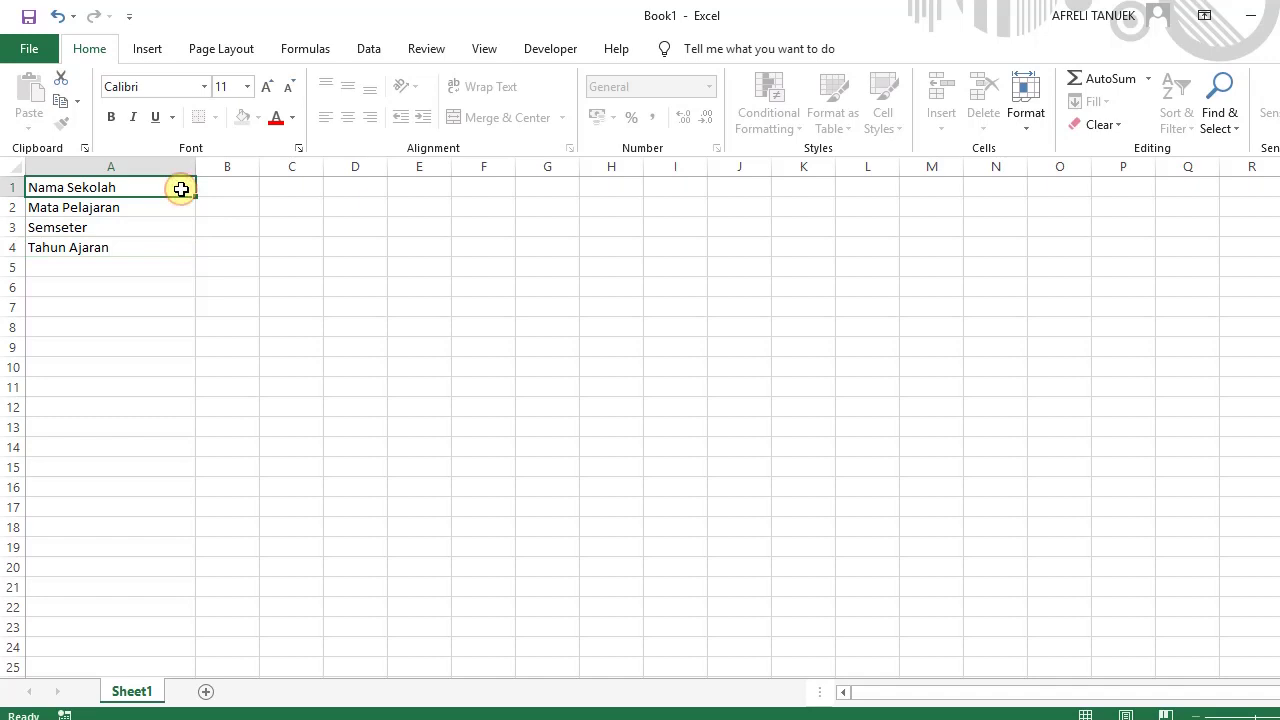
- Narrow column B to about 35 pixels
drag(180, 188, 177, 250)
click(175, 265)
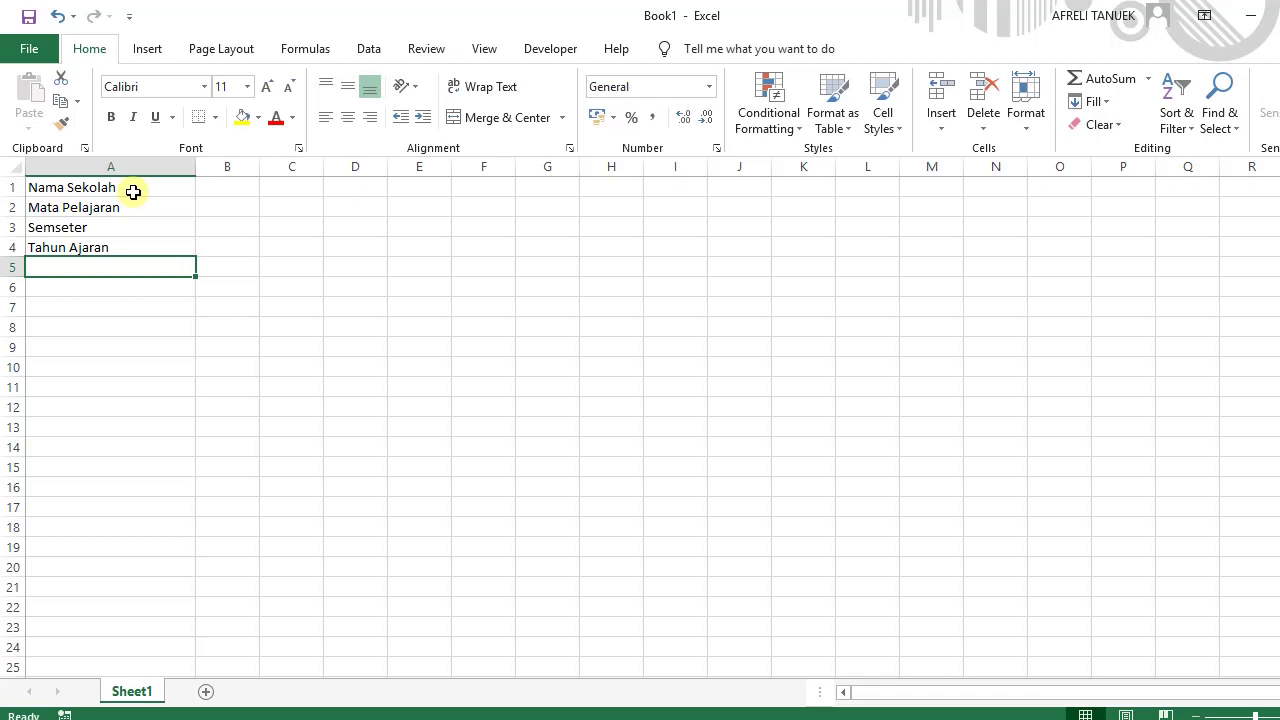
drag(259, 166, 216, 166)
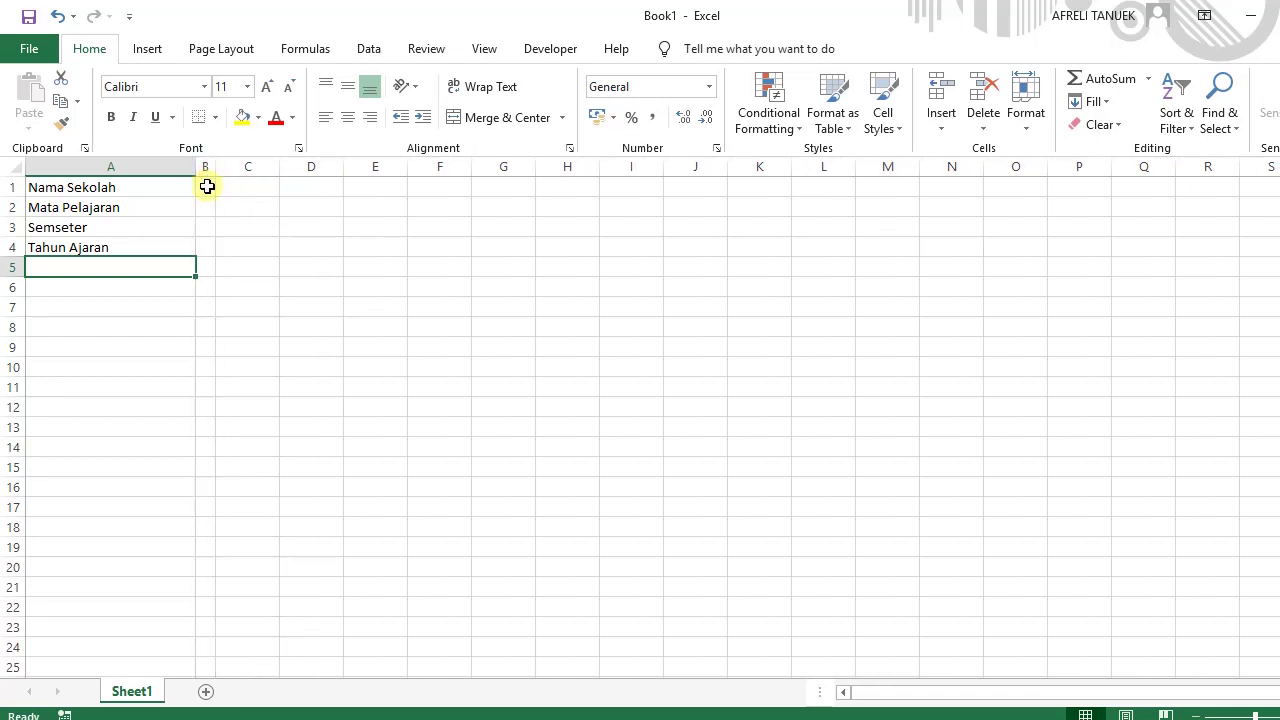
- Put a colon in each of cells B1 through B4
click(206, 186)
text(:)
key(Return)
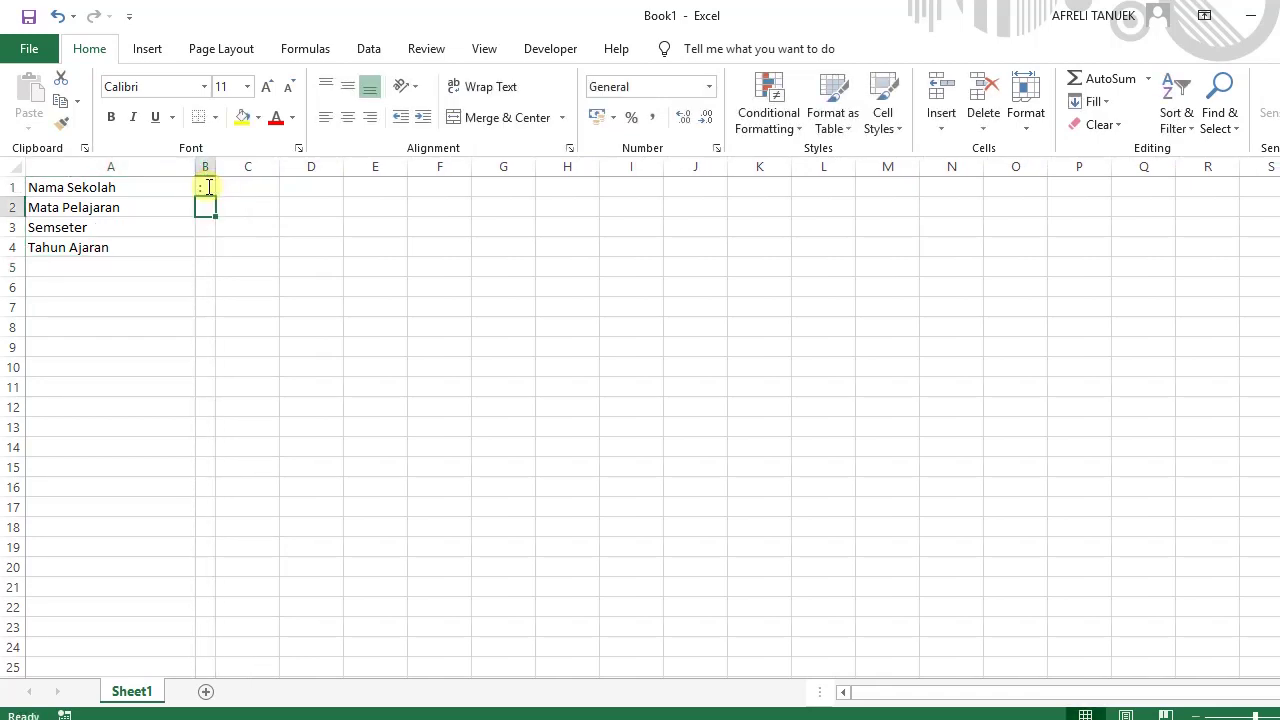
text(:)
key(Return)
text(:)
key(Return)
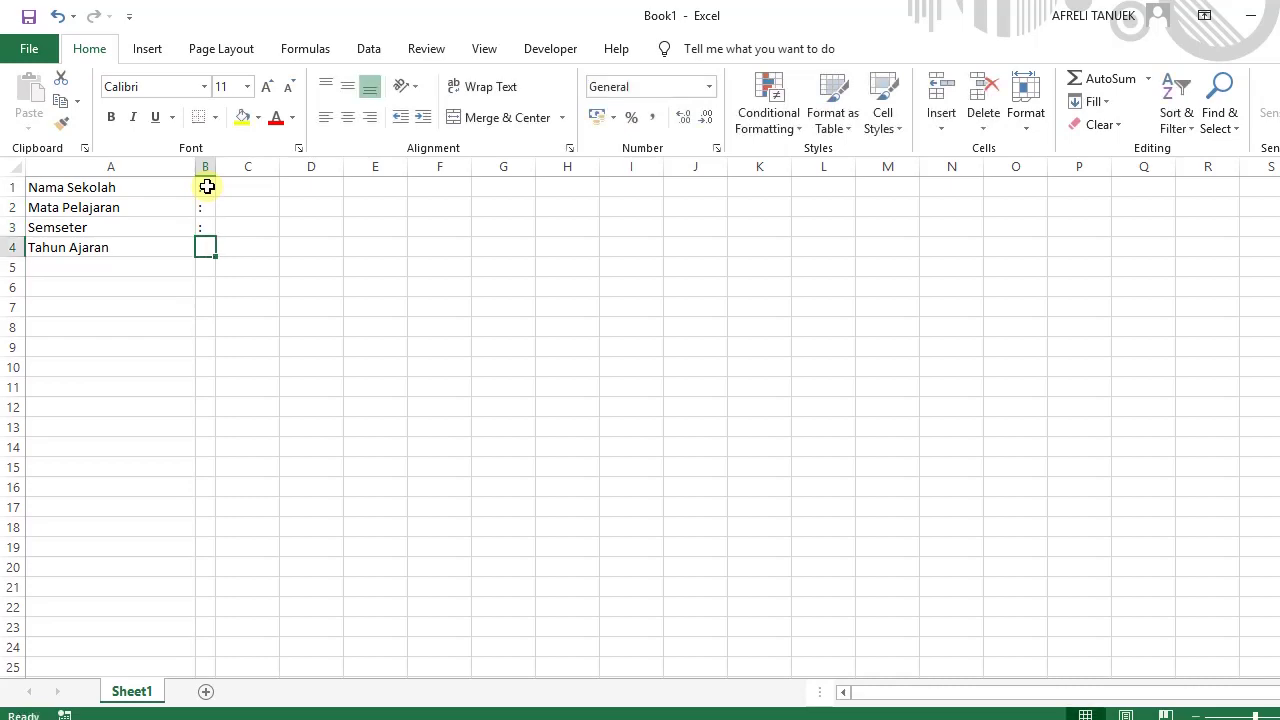
text(:)
click(266, 375)
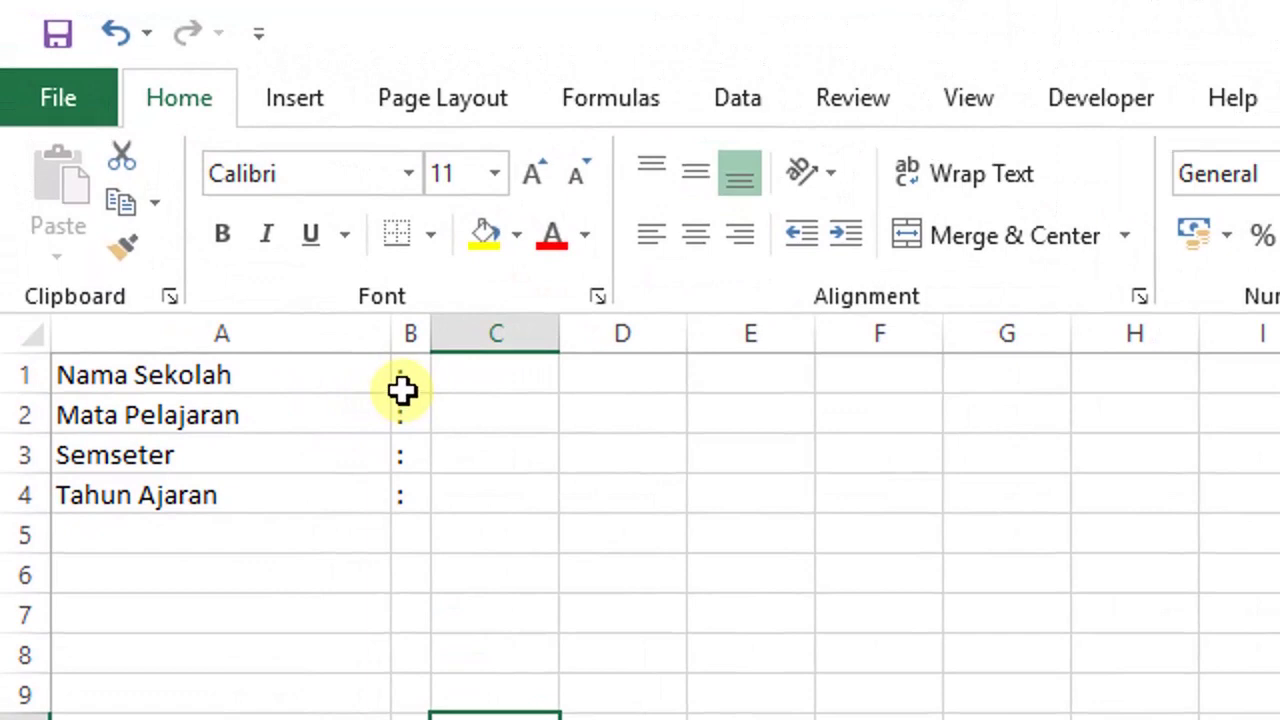
- Clear the colons from B1:B4, widen column B to 79 pixels, and select A1:A4
drag(405, 385, 410, 488)
key(Delete)
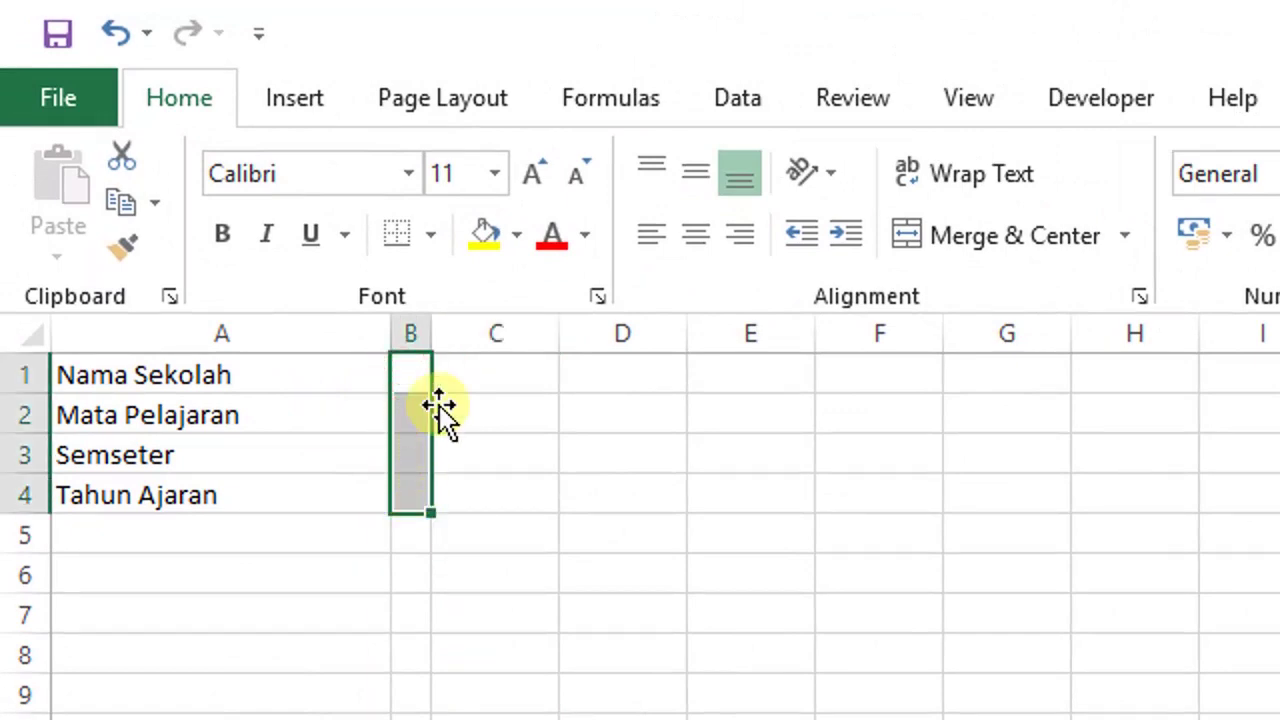
drag(429, 333, 580, 347)
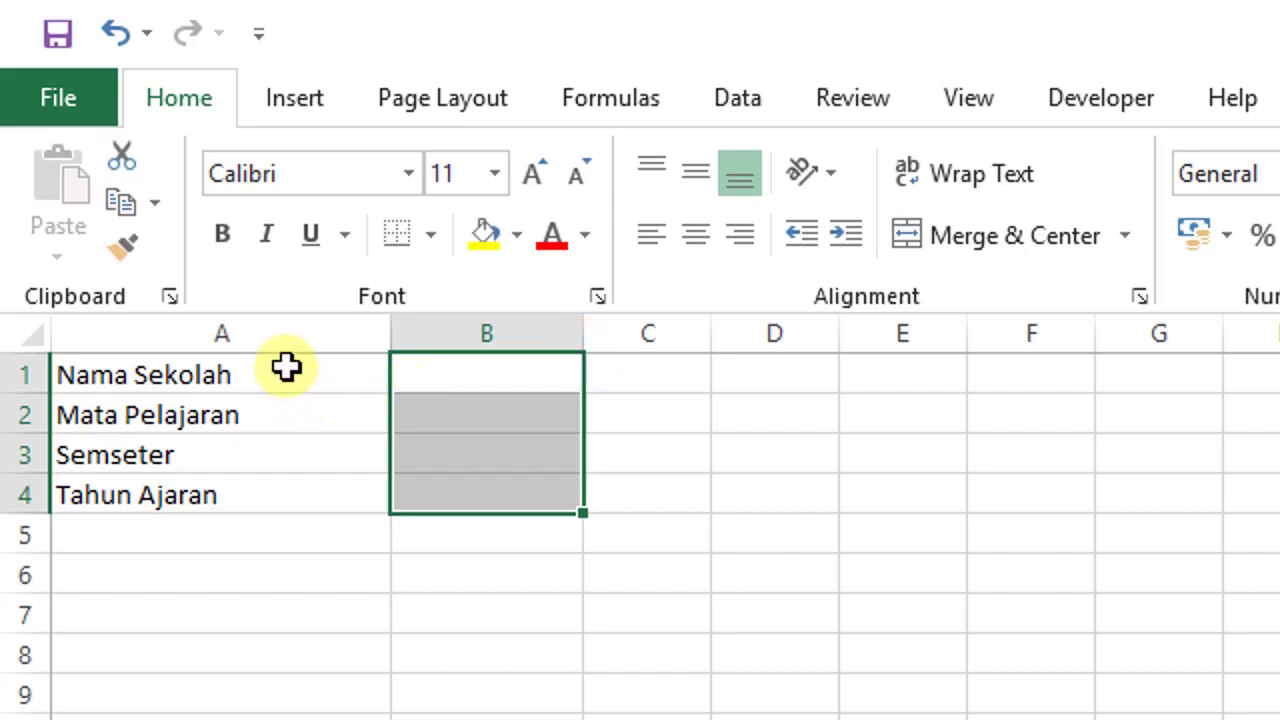
drag(286, 368, 263, 496)
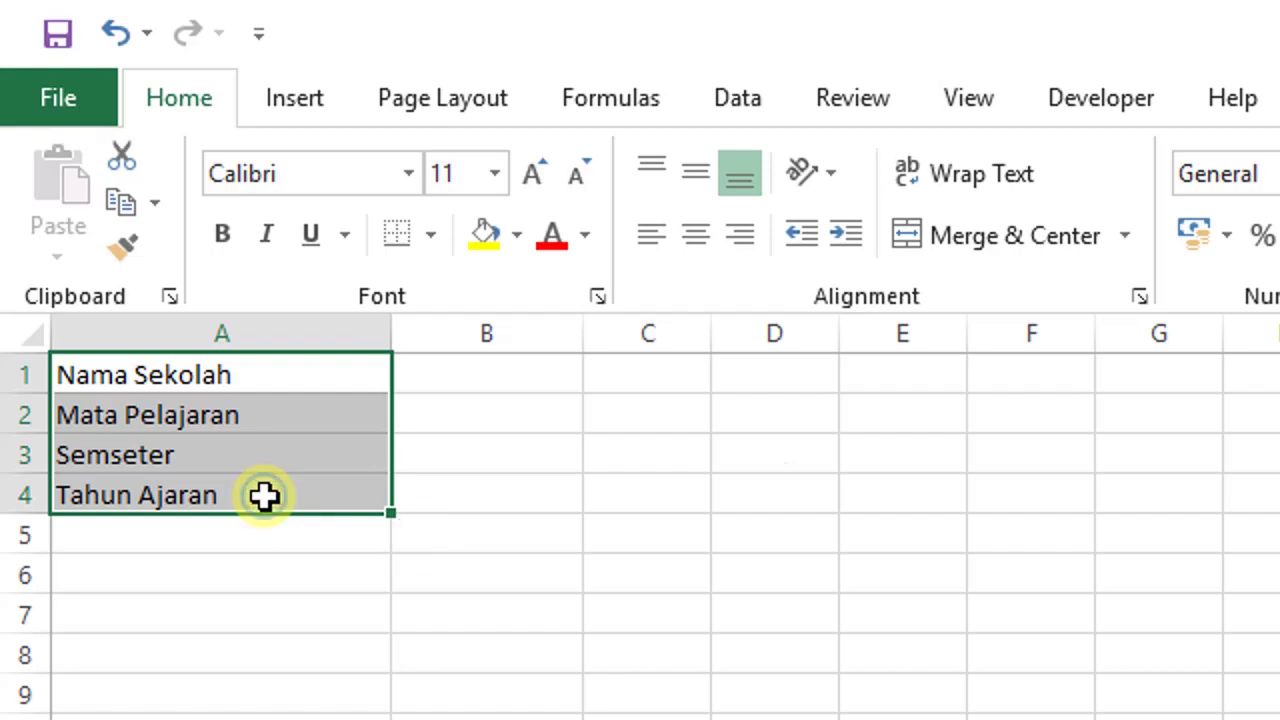
- Open Format Cells for the A1:A4 labels at the Custom number category
right_click(263, 496)
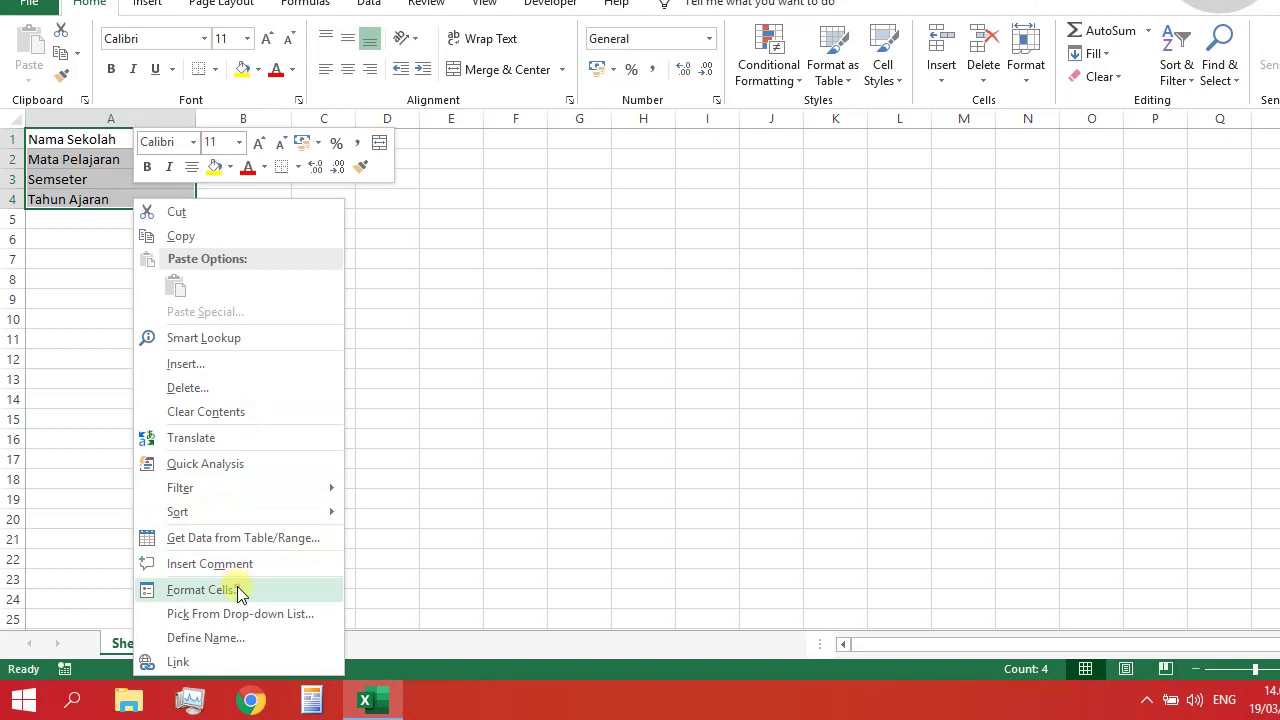
click(240, 590)
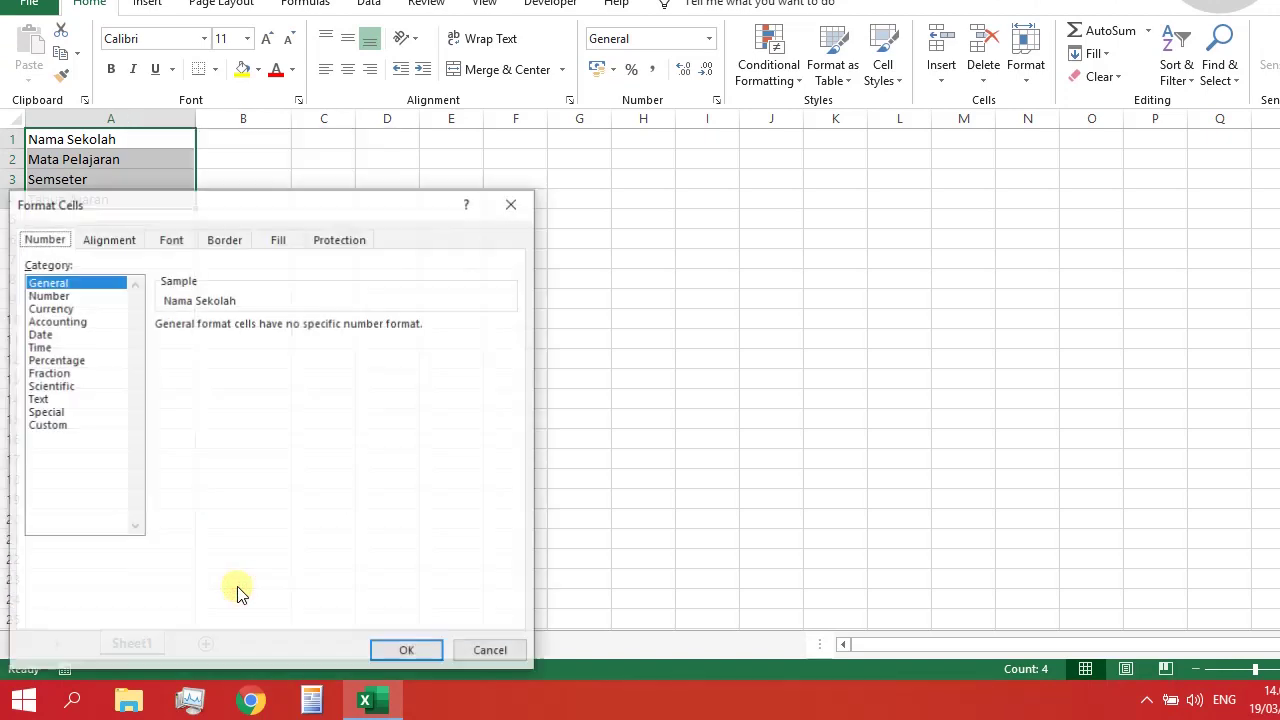
drag(229, 208, 565, 161)
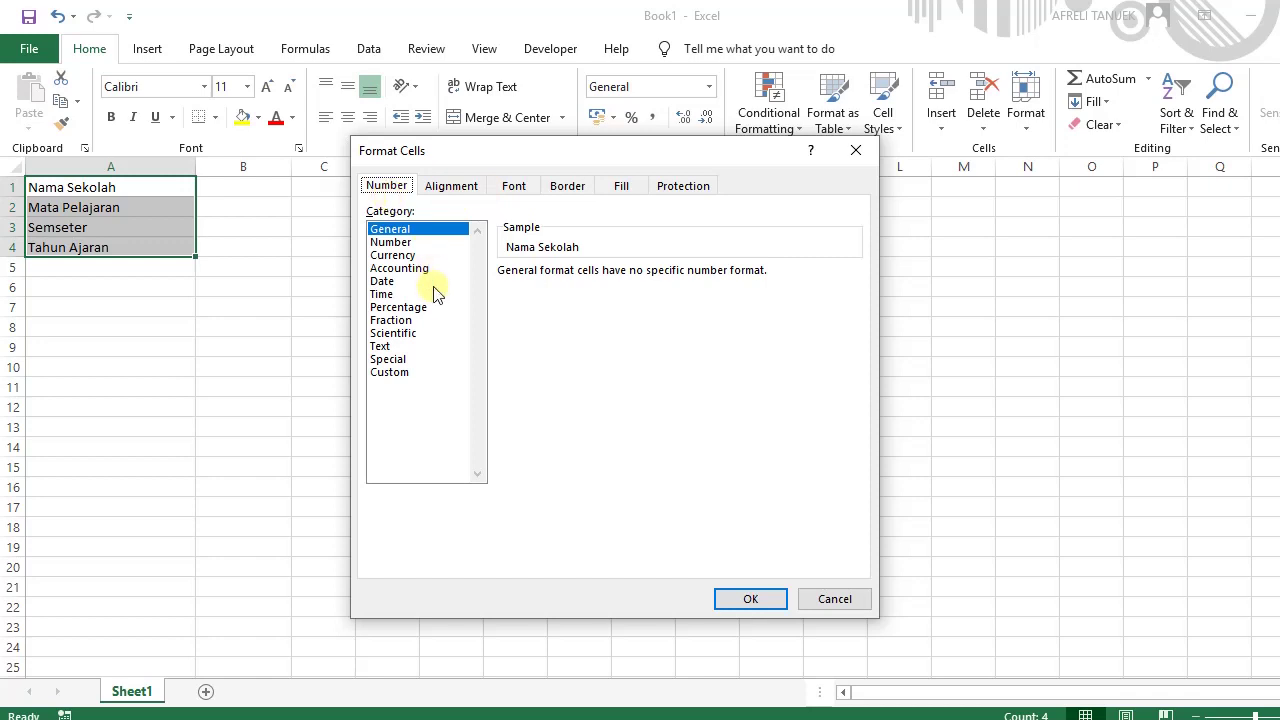
click(390, 376)
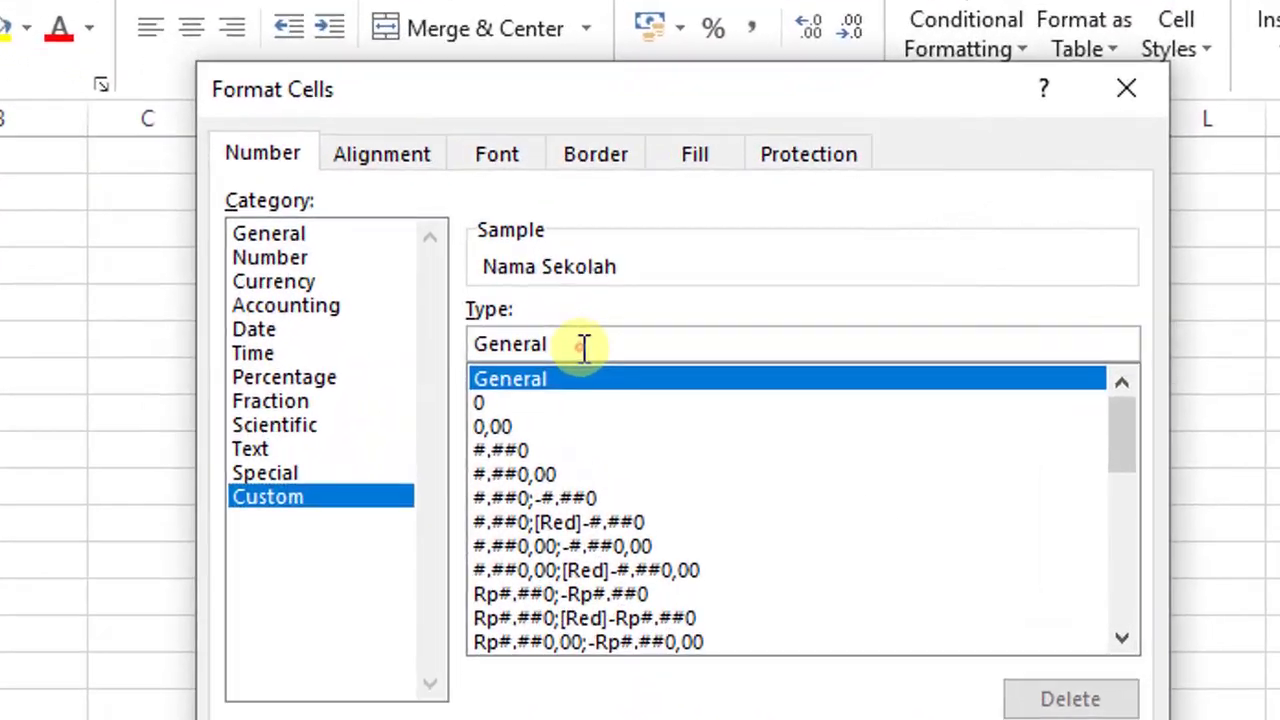
- Replace the General type code with @* ":" and apply it
click(561, 296)
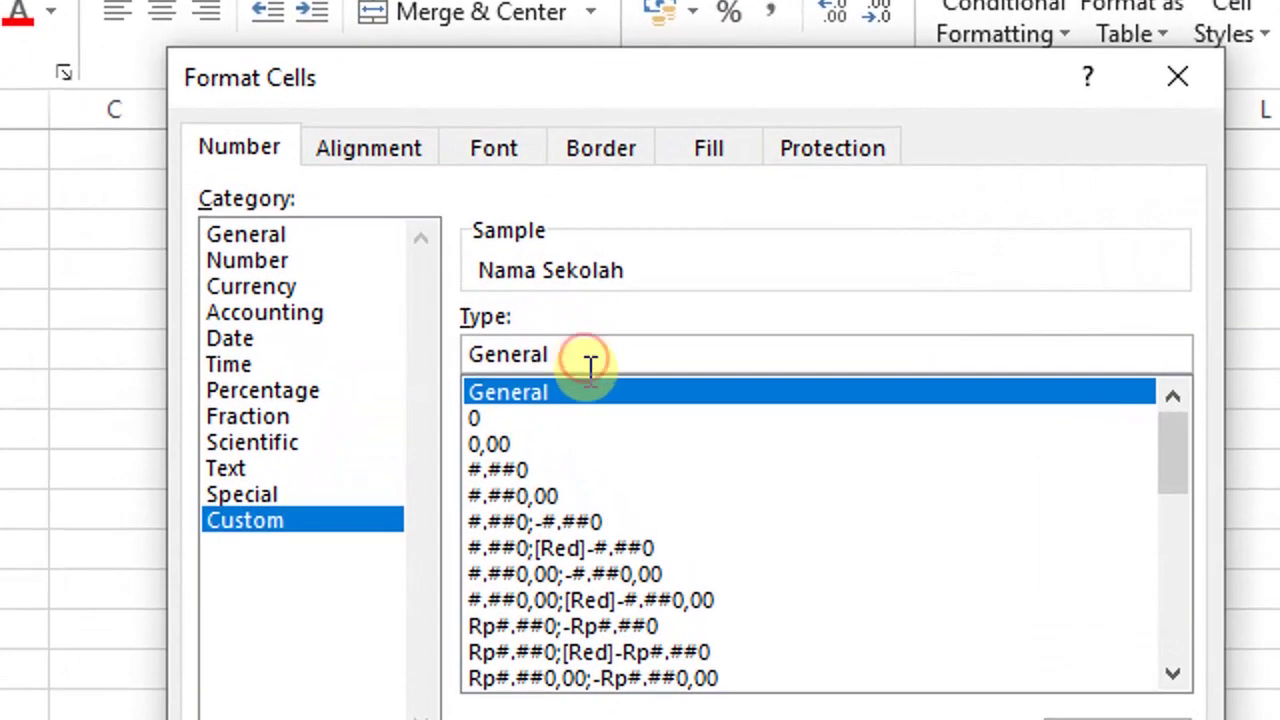
drag(457, 363, 583, 360)
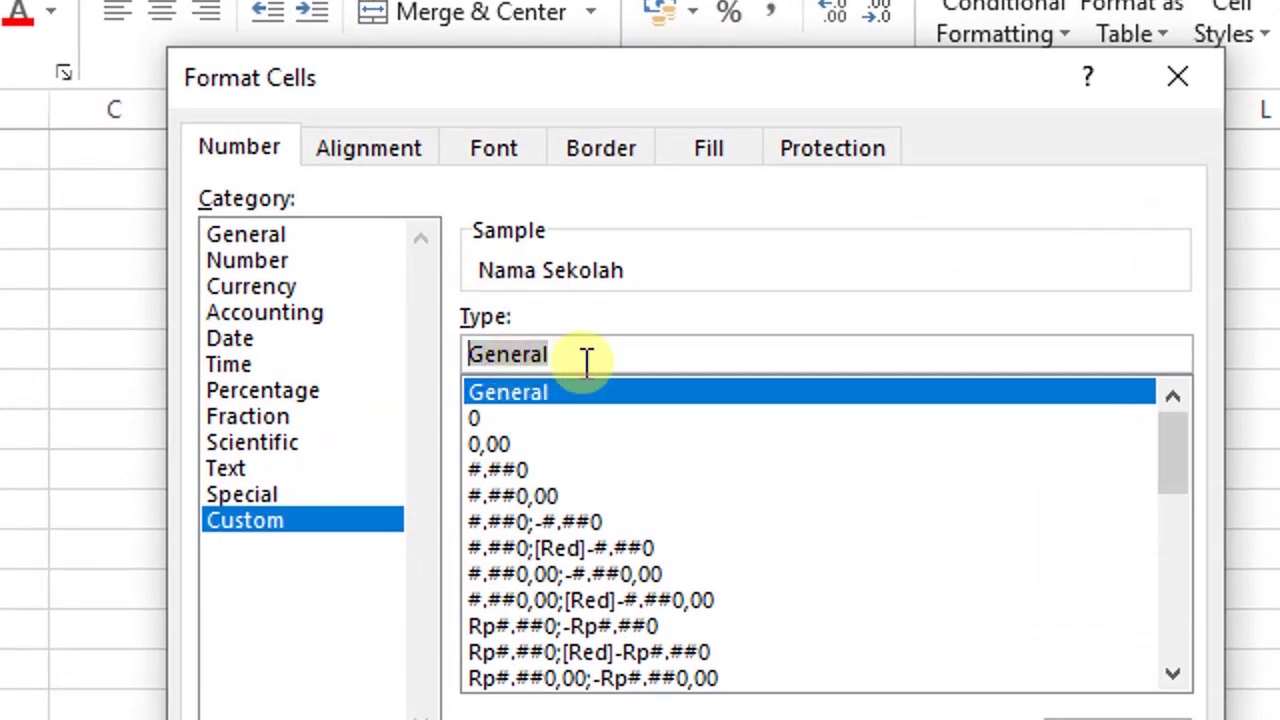
key(Left)
key(Right)
key(Right)
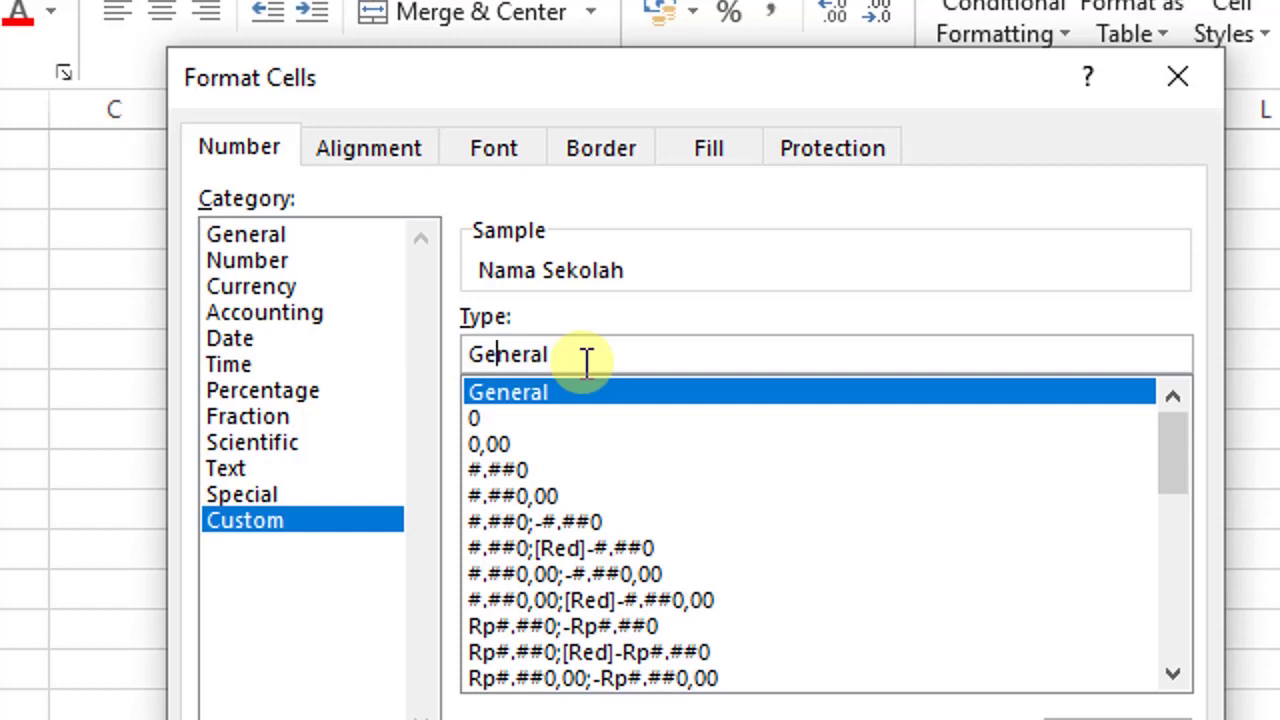
key(End)
key(BackSpace)
key(BackSpace)
key(BackSpace)
key(BackSpace)
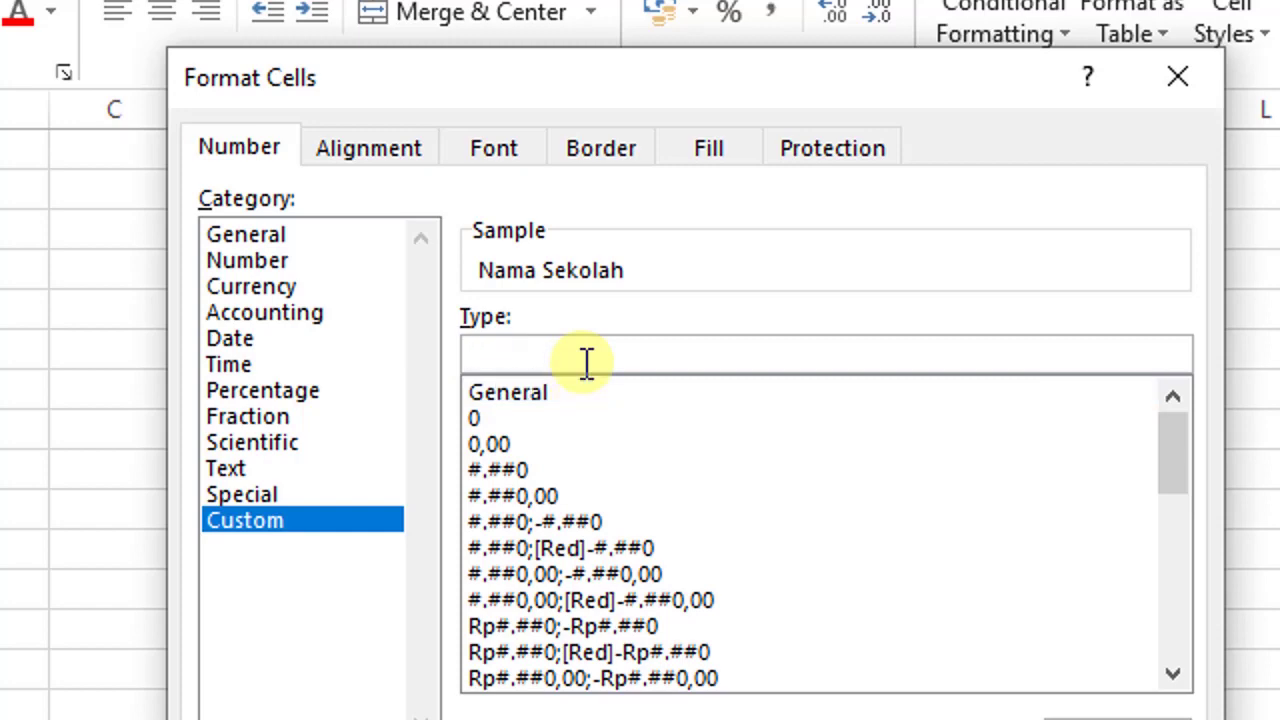
text(@)
text(*)
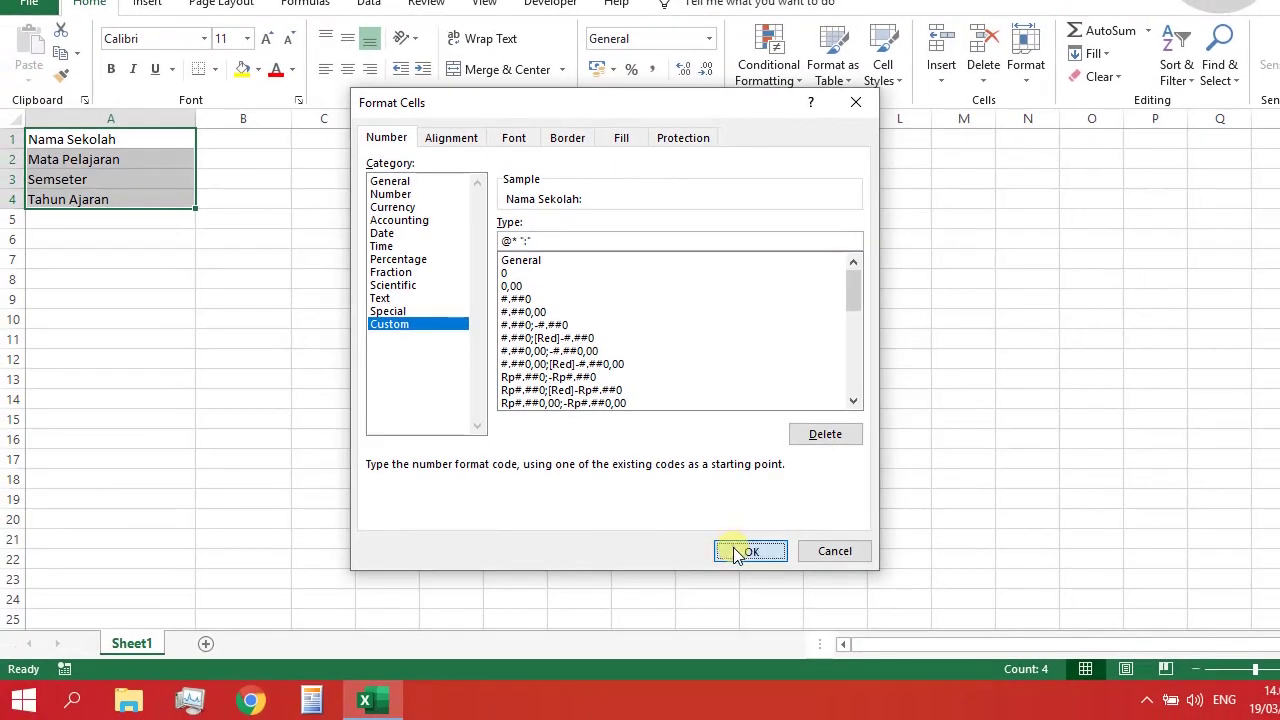
click(735, 552)
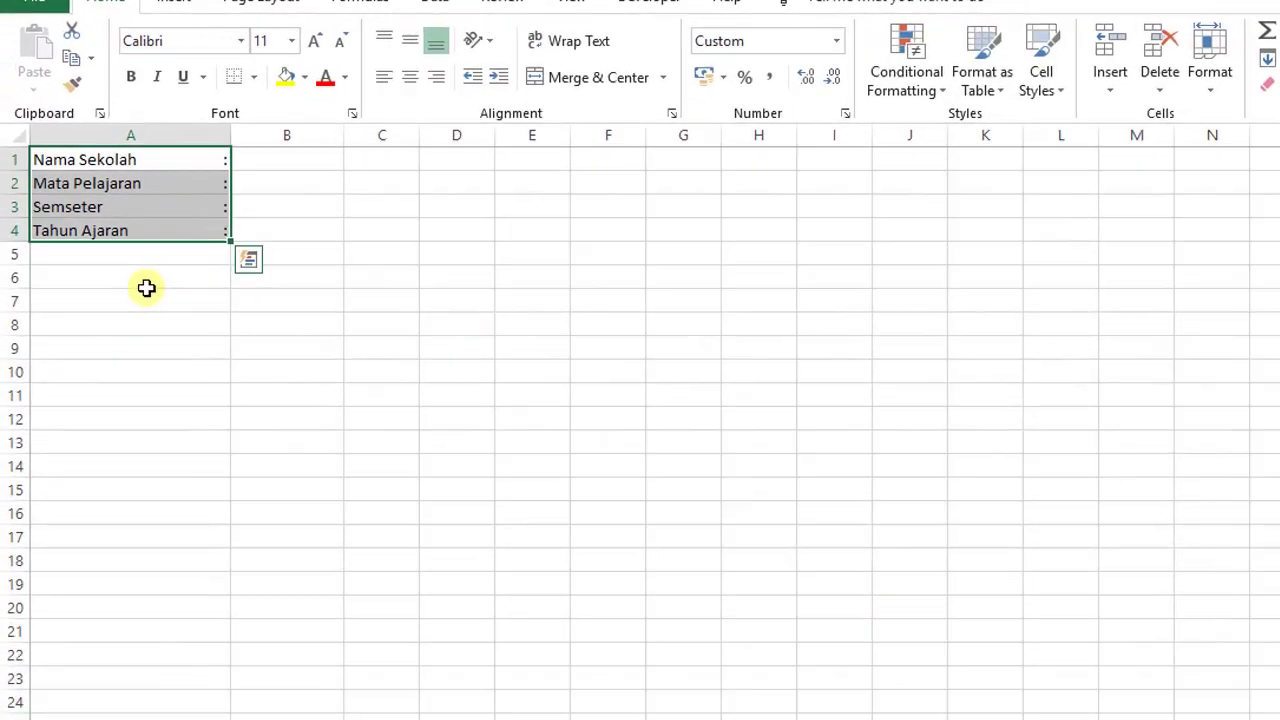
click(120, 240)
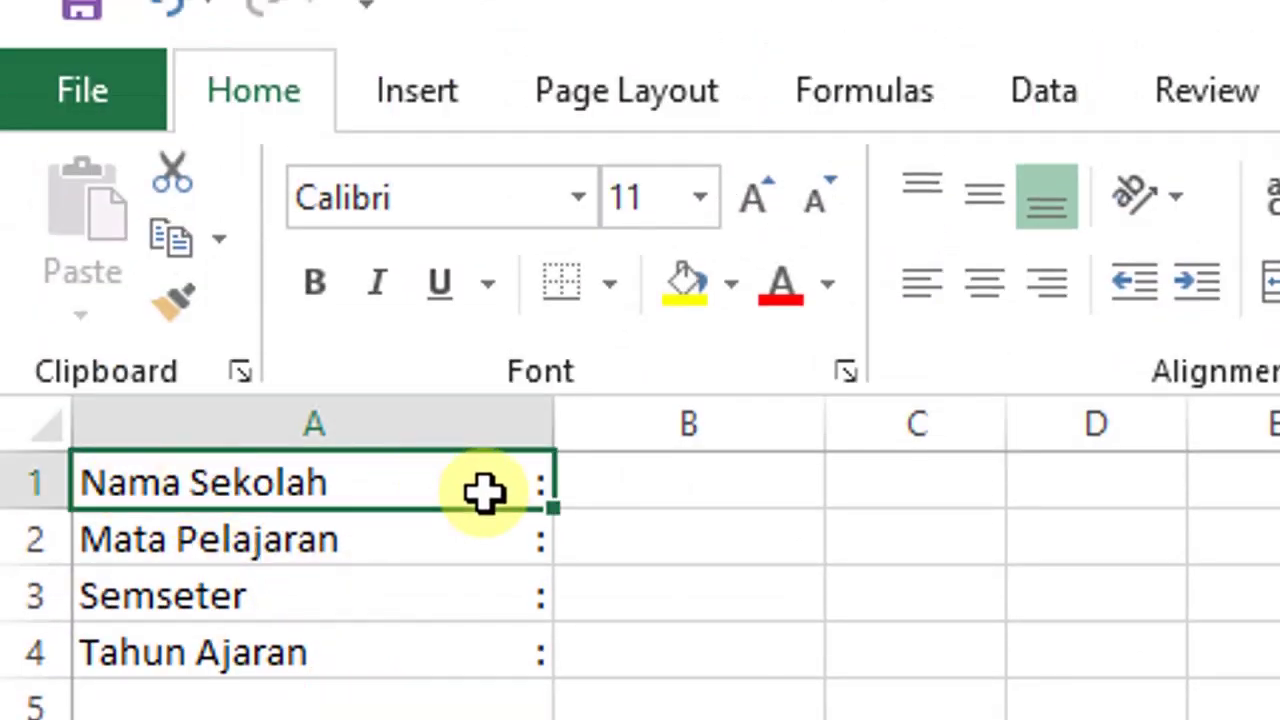
drag(485, 490, 480, 645)
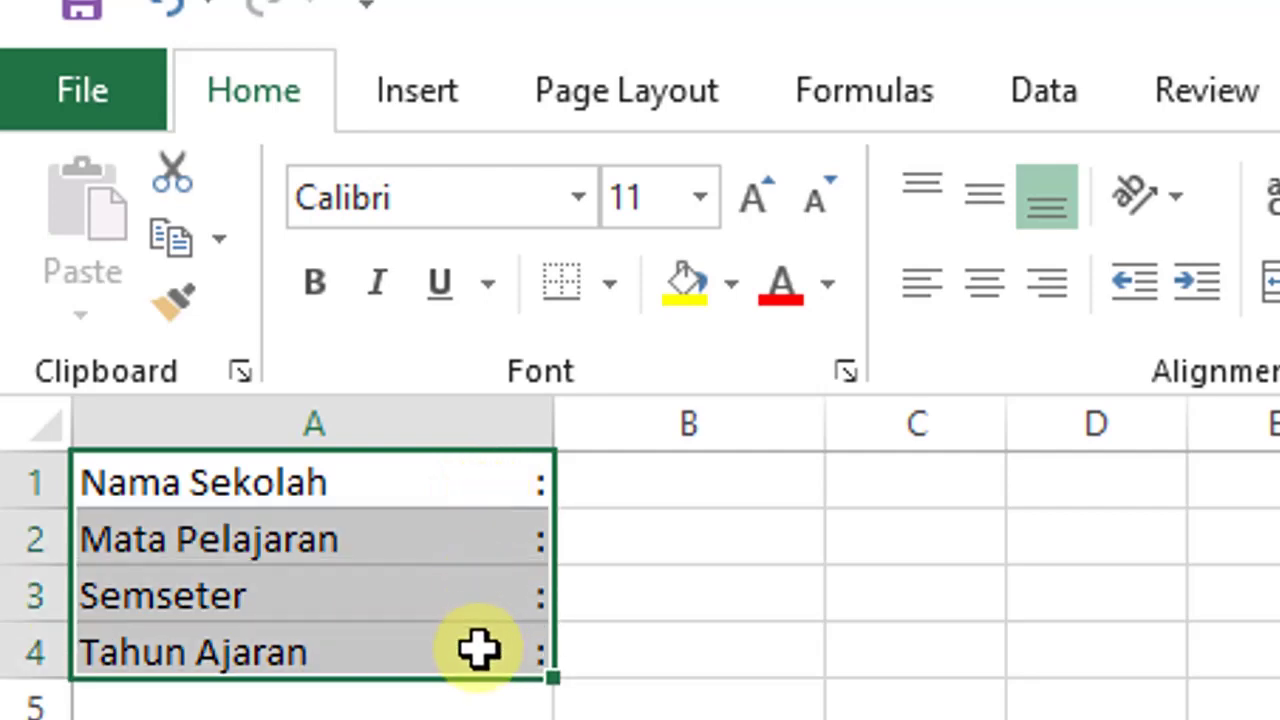